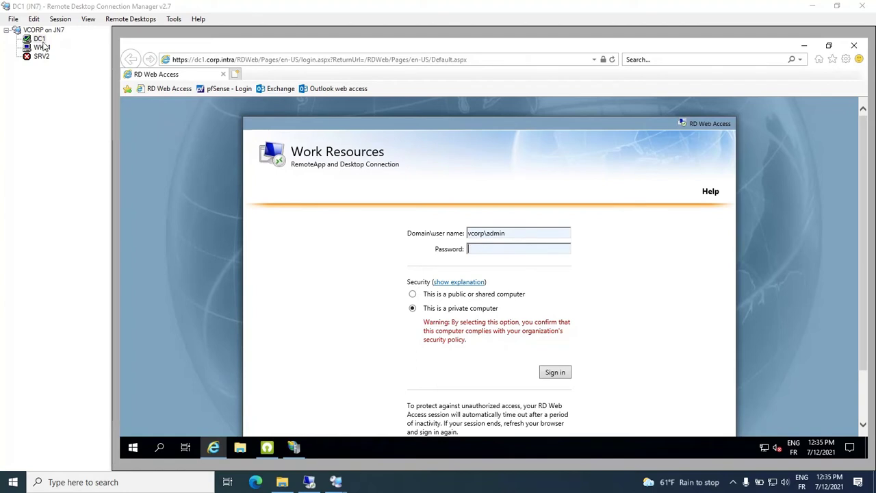
Bring the IIS Manager window showing /RDWeb Home to the front.
{"action": "left_click", "coordinate": [293, 448]}
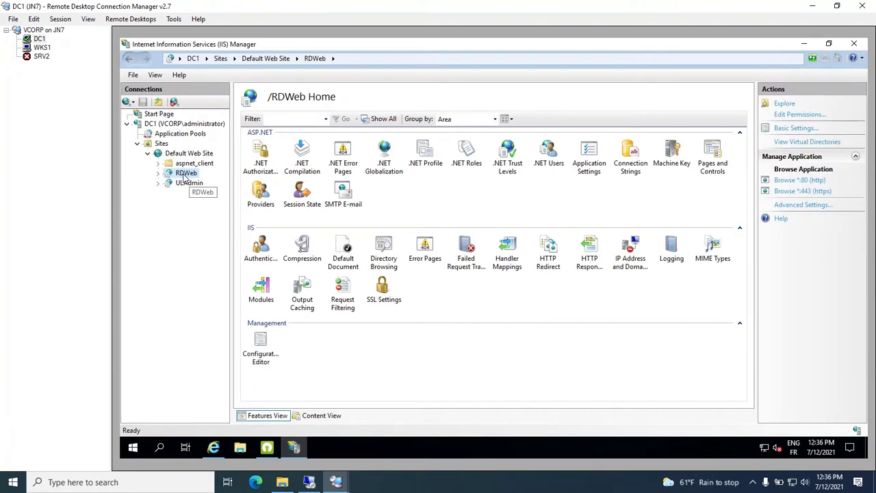
Switch to the UserLock console on its Welcome page.
{"action": "left_click", "coordinate": [267, 448]}
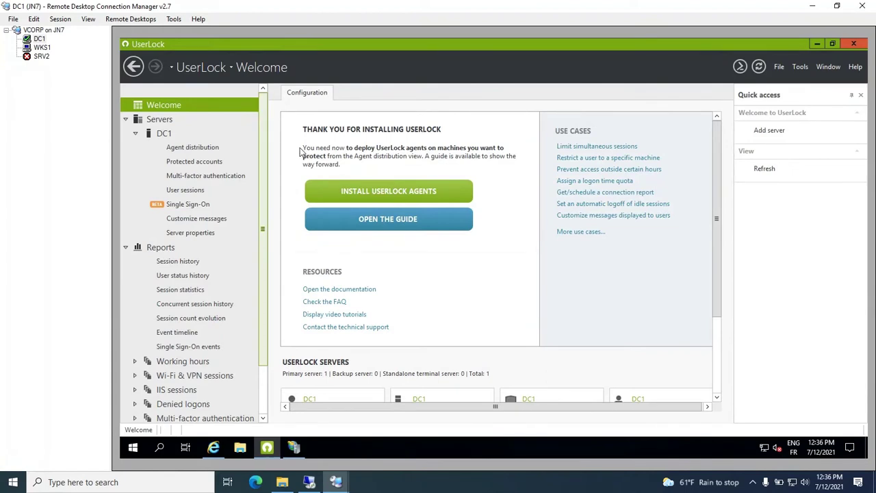
Install the UserLock IIS agent on DC1 and close the deployment results.
{"action": "left_click", "coordinate": [366, 193]}
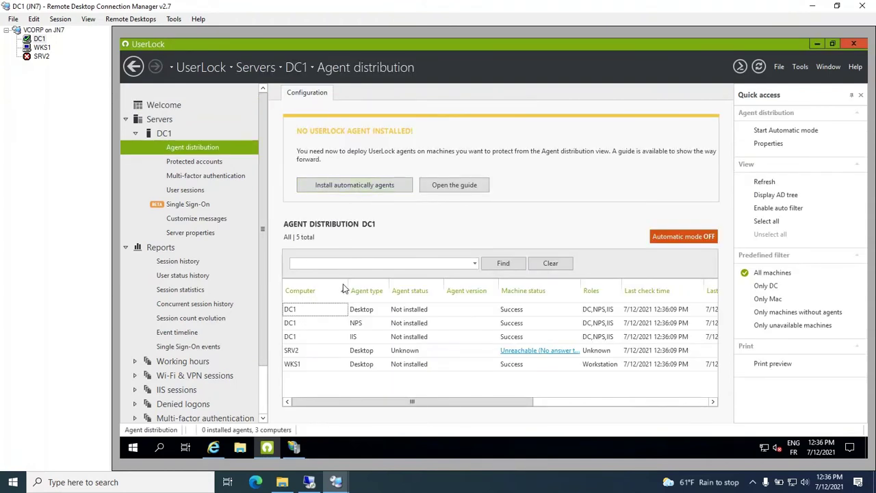
{"action": "left_click", "coordinate": [312, 339]}
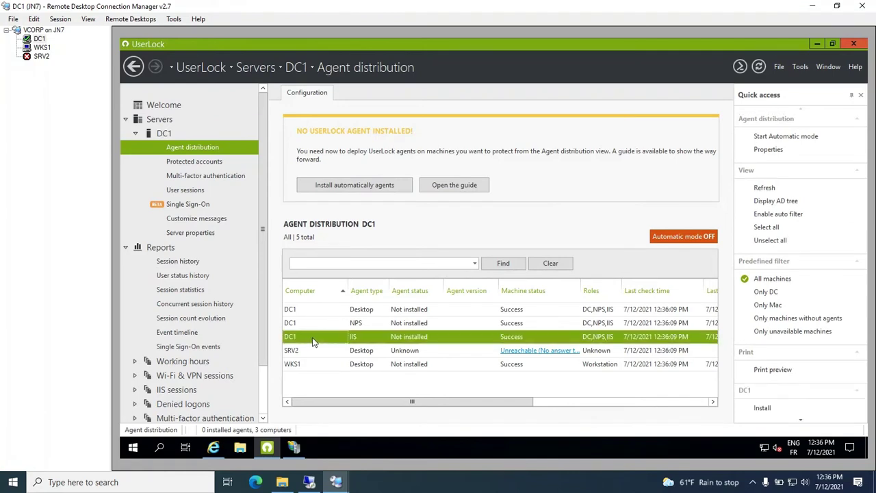
{"action": "right_click", "coordinate": [323, 341]}
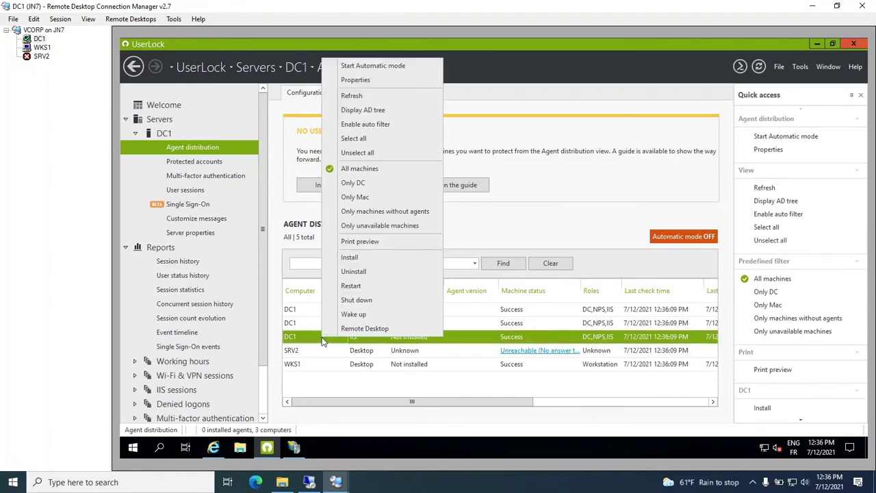
{"action": "left_click", "coordinate": [354, 259]}
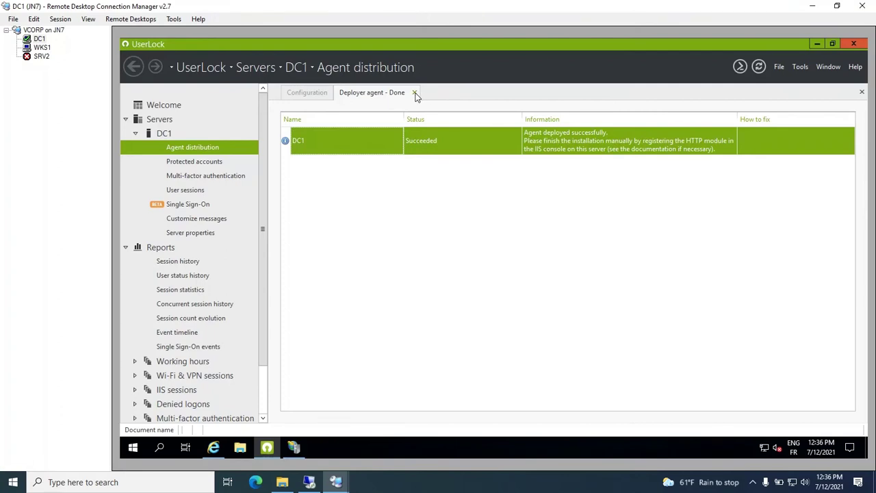
{"action": "left_click", "coordinate": [415, 93]}
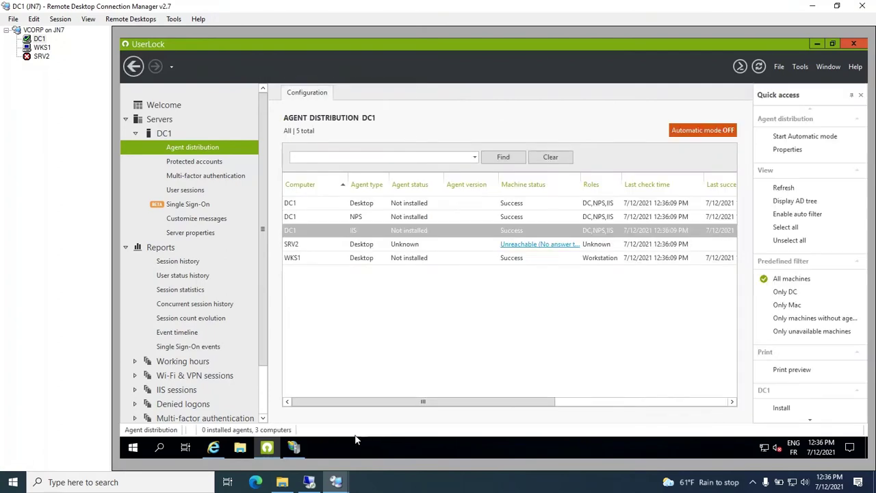
Open the Modules page for server DC1 in IIS Manager.
{"action": "left_click", "coordinate": [295, 448]}
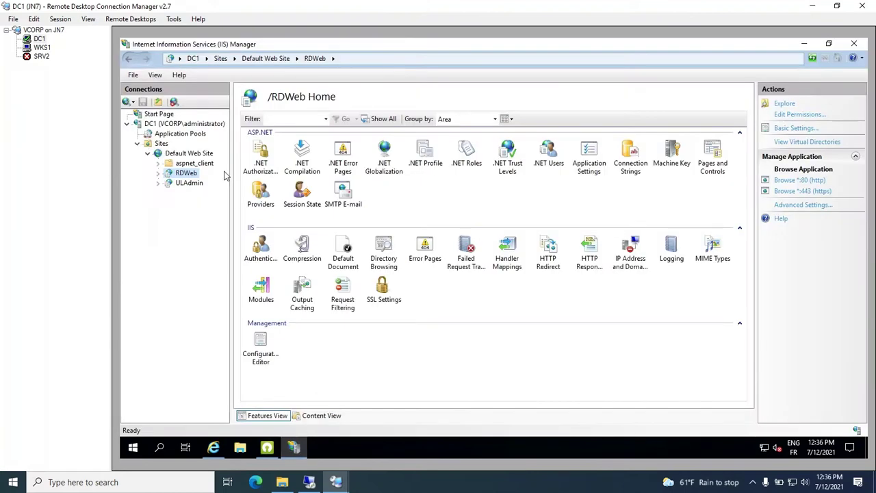
{"action": "left_click", "coordinate": [196, 126]}
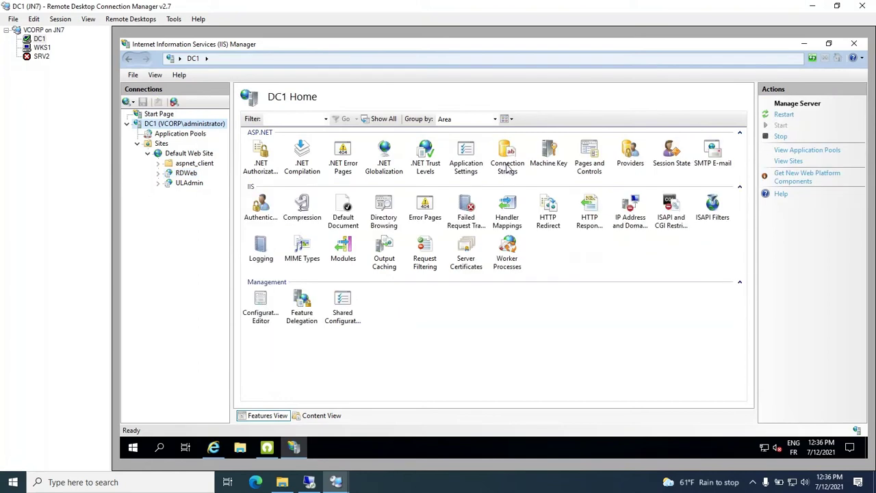
{"action": "double_click", "coordinate": [348, 253]}
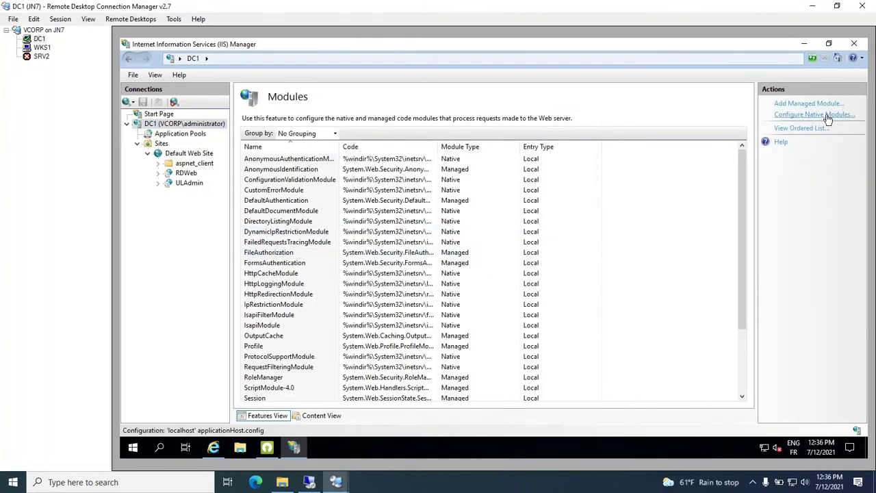
Register UlHttpModule.dll as native module 'UserLock agent', leaving it unenabled at server level.
{"action": "left_click", "coordinate": [815, 114]}
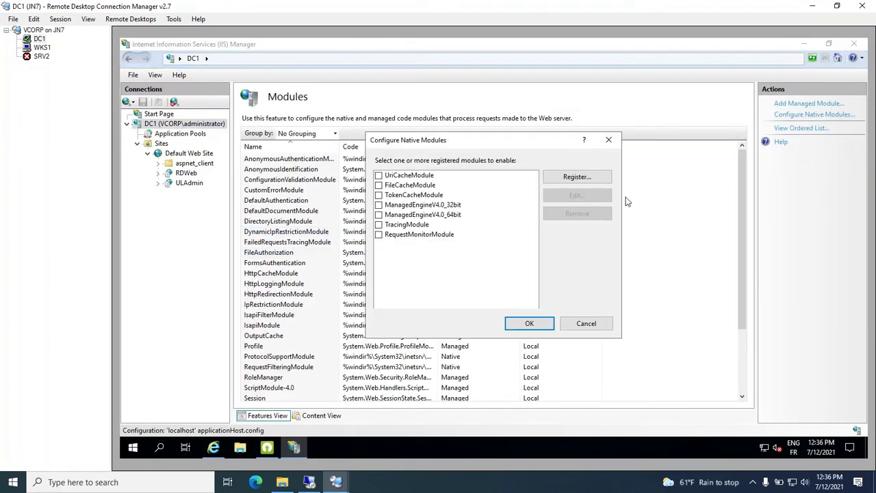
{"action": "left_click", "coordinate": [578, 178]}
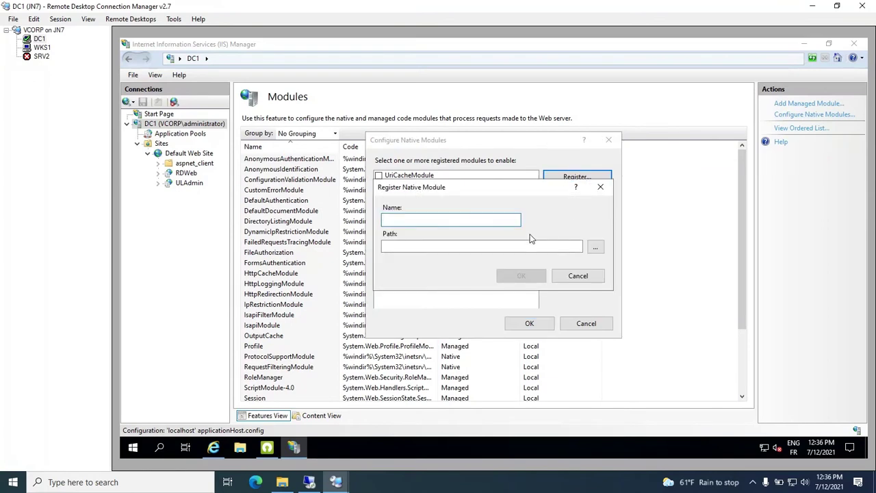
{"action": "left_click", "coordinate": [595, 250]}
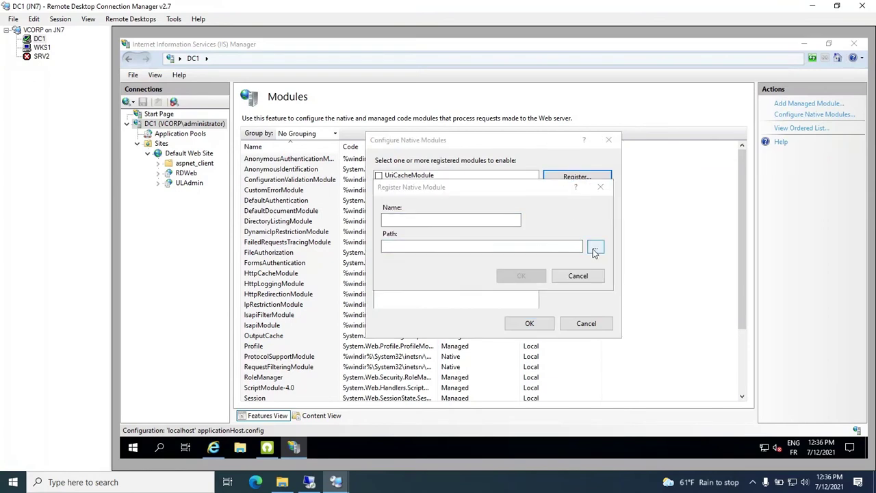
{"action": "type", "text": "ul"}
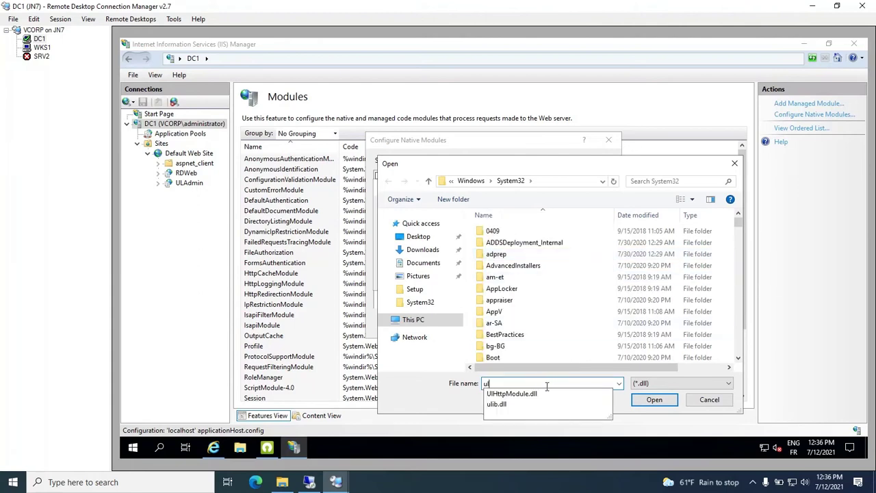
{"action": "left_click", "coordinate": [551, 394]}
{"action": "left_click", "coordinate": [646, 401]}
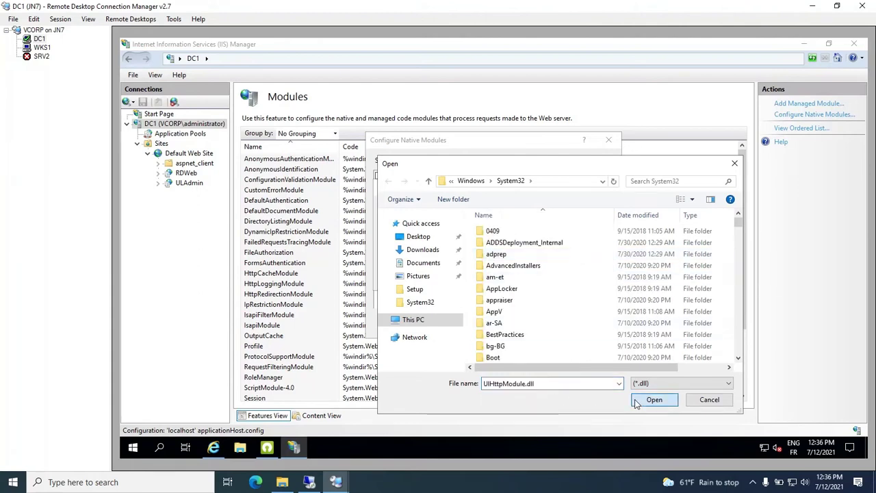
{"action": "left_click", "coordinate": [468, 220]}
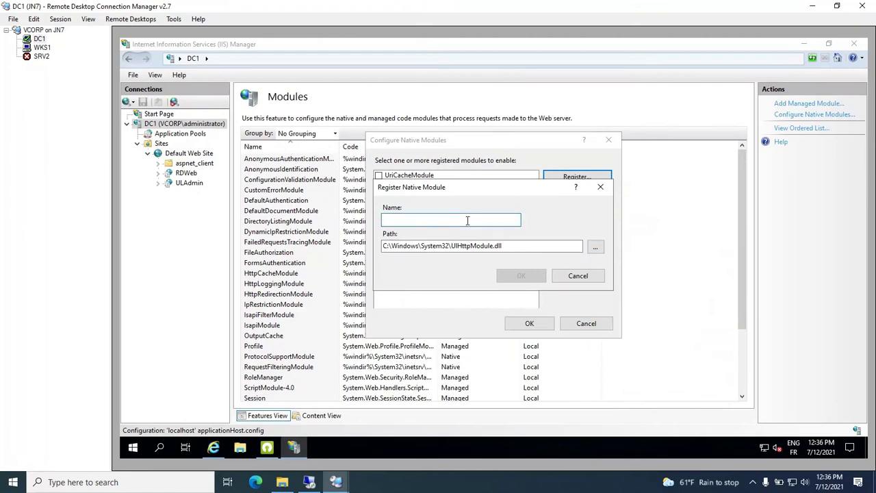
{"action": "type", "text": "UserLock agent"}
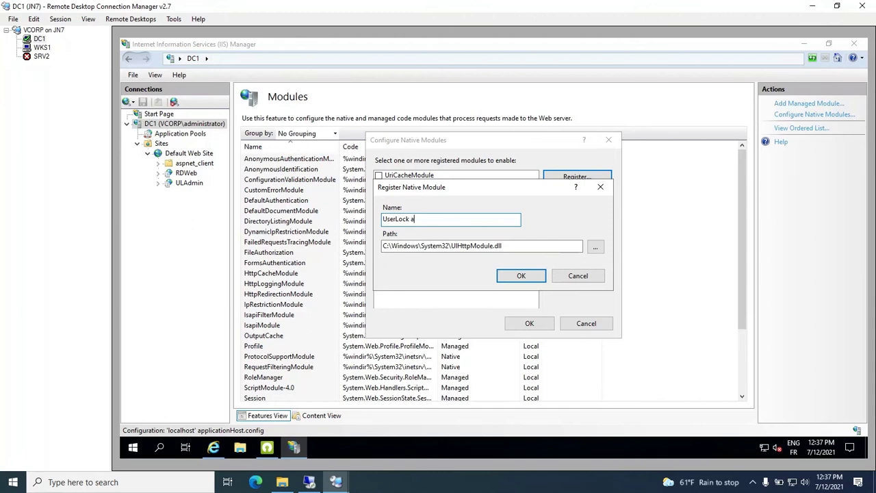
{"action": "left_click", "coordinate": [522, 277]}
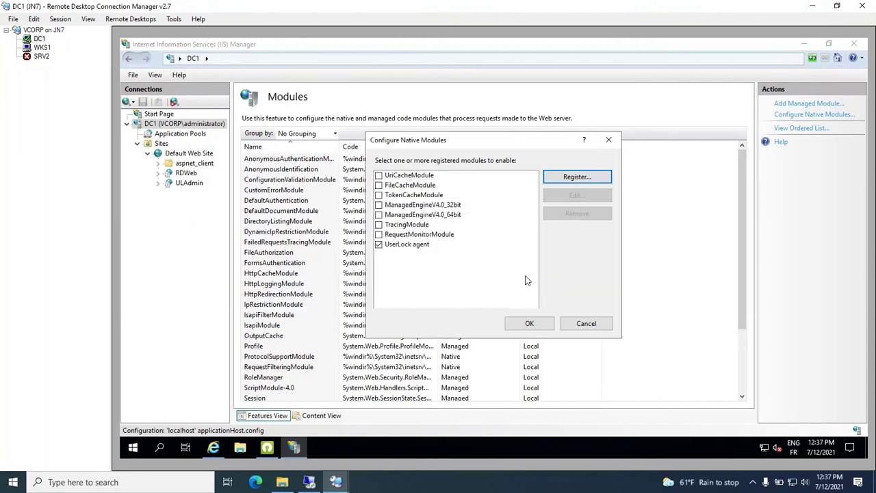
{"action": "left_click", "coordinate": [379, 246]}
{"action": "left_click", "coordinate": [530, 324]}
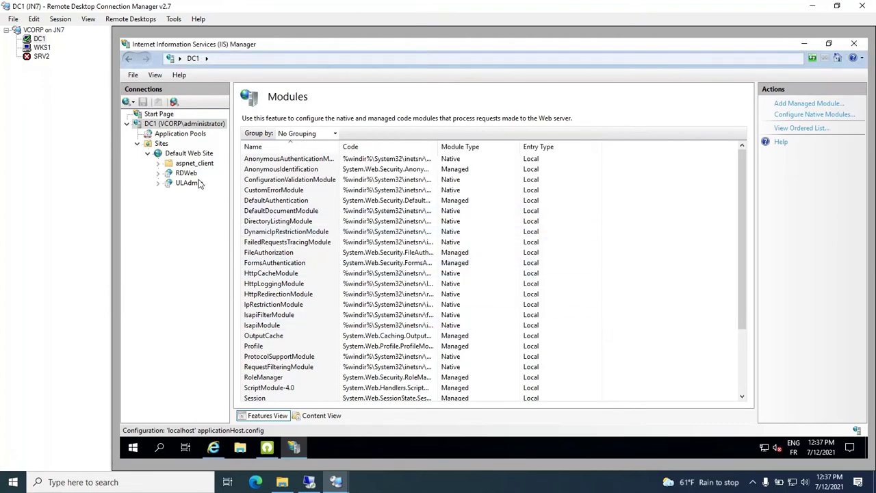
Enable the UserLock agent native module in the RDWeb application's Modules.
{"action": "left_click", "coordinate": [186, 174]}
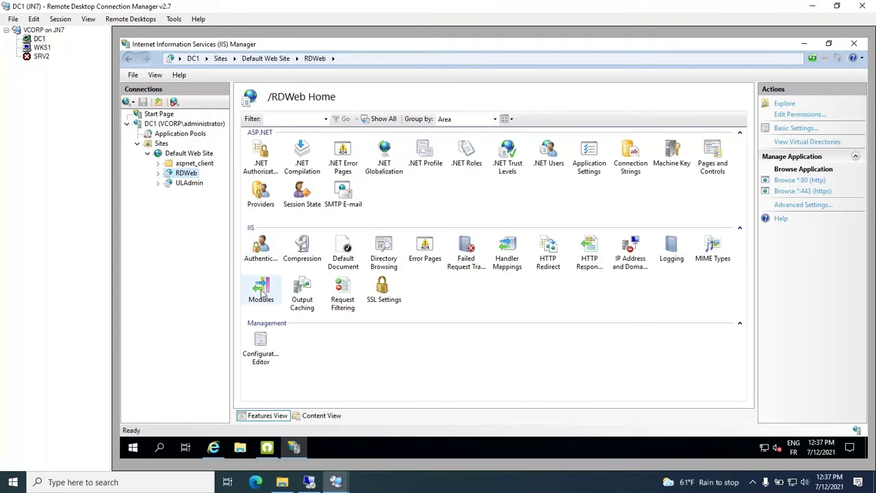
{"action": "double_click", "coordinate": [262, 293]}
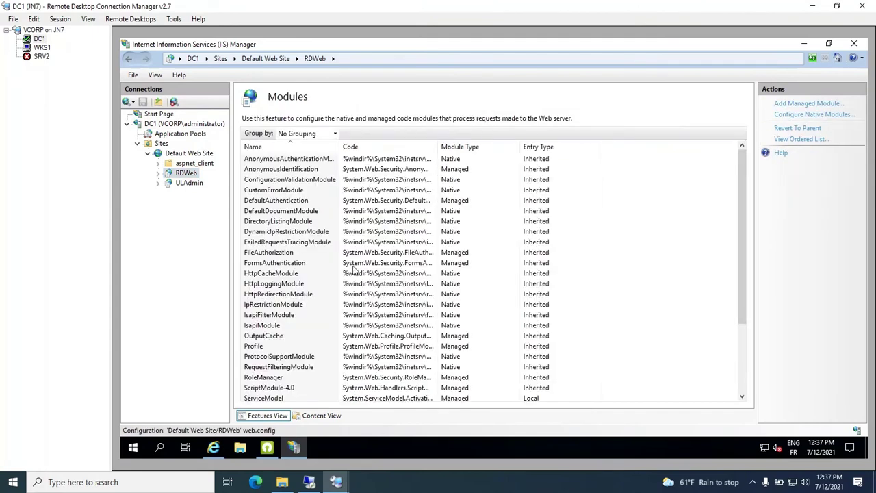
{"action": "left_click", "coordinate": [825, 120]}
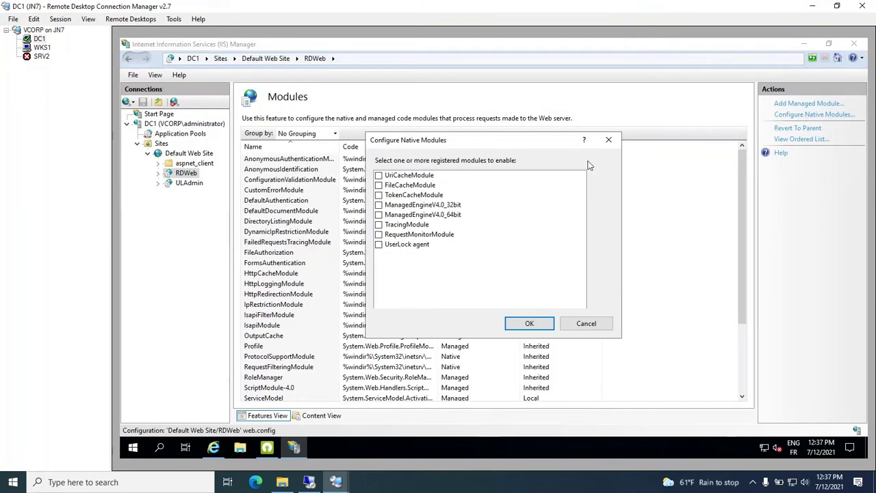
{"action": "left_click", "coordinate": [379, 244]}
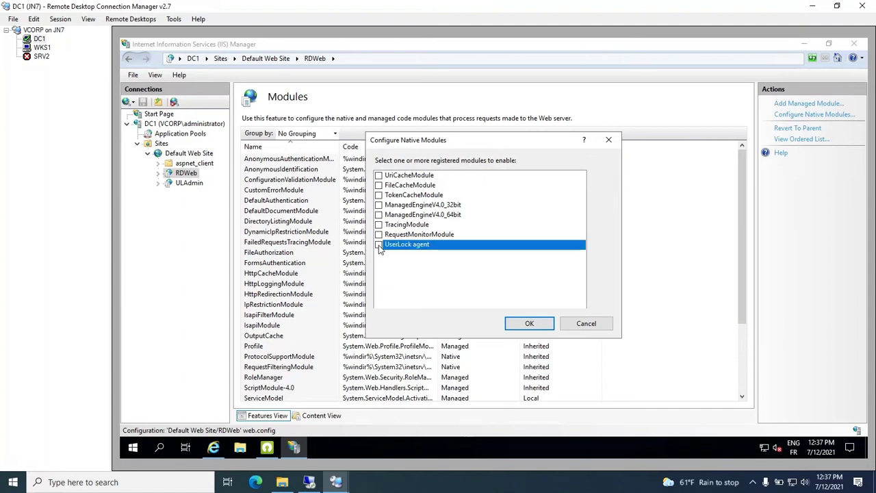
{"action": "left_click", "coordinate": [539, 325]}
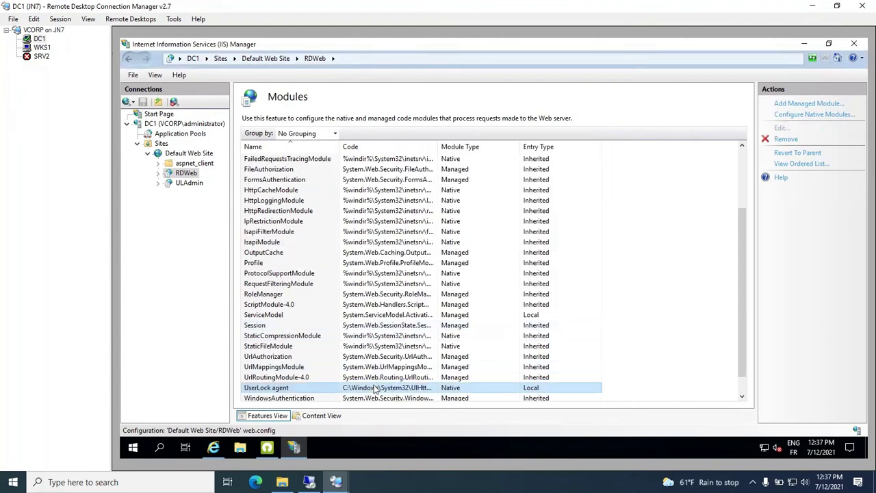
Bring the RD Web Access sign-in page forward and focus the Domain\user name field.
{"action": "left_click", "coordinate": [213, 449]}
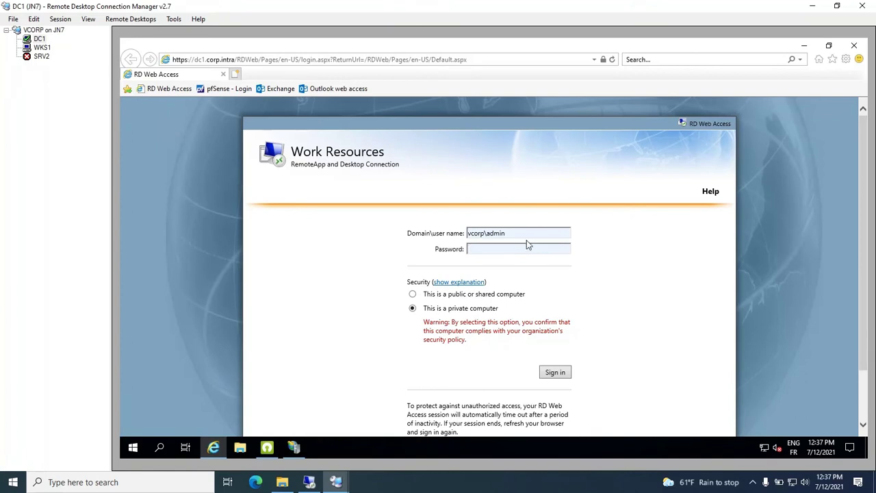
{"action": "left_click", "coordinate": [531, 233]}
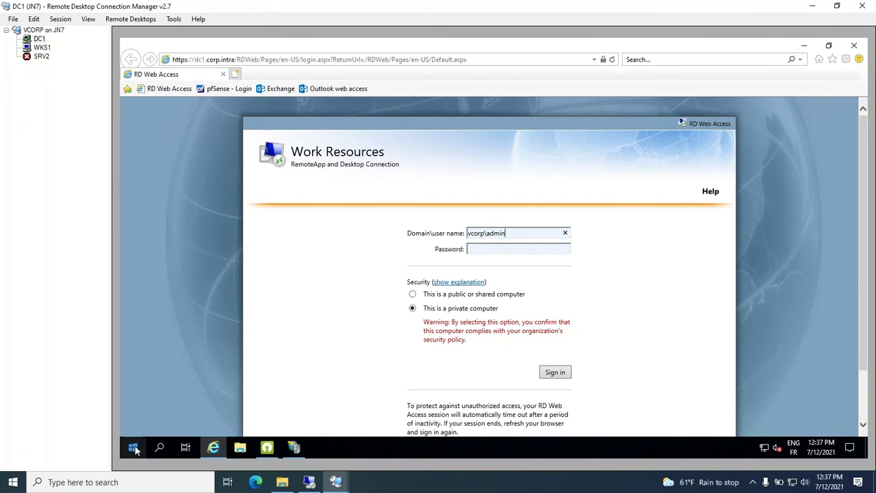
{"action": "left_click", "coordinate": [134, 448]}
Launch Registry Editor at HKLM\SOFTWARE\ISDecisions\UserLock\IIS and widen the Name column.
{"action": "type", "text": "reg"}
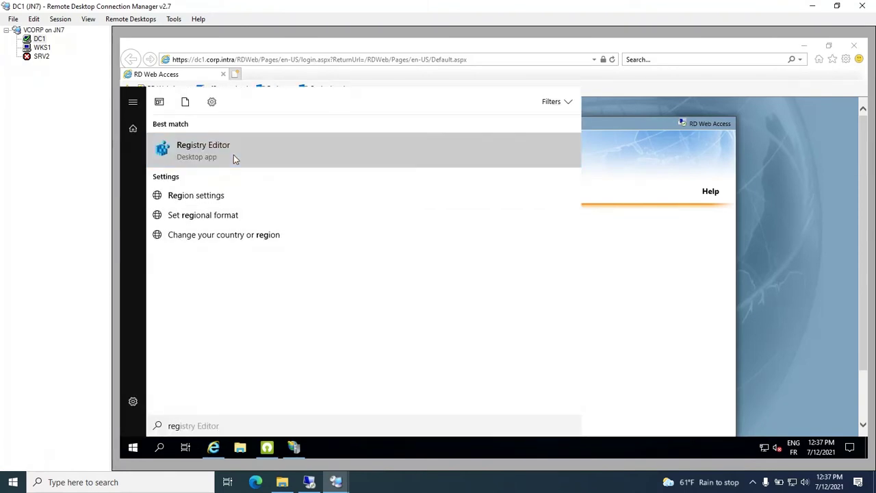
{"action": "left_click", "coordinate": [233, 155]}
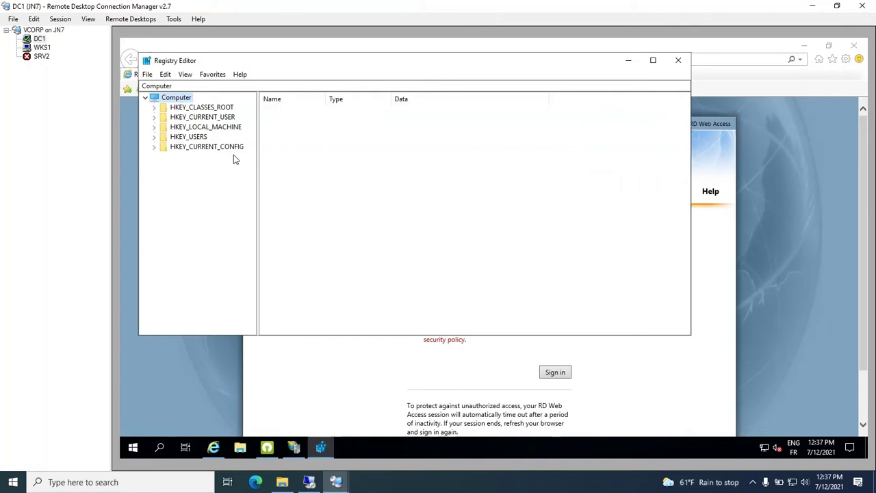
{"action": "left_click", "coordinate": [155, 128]}
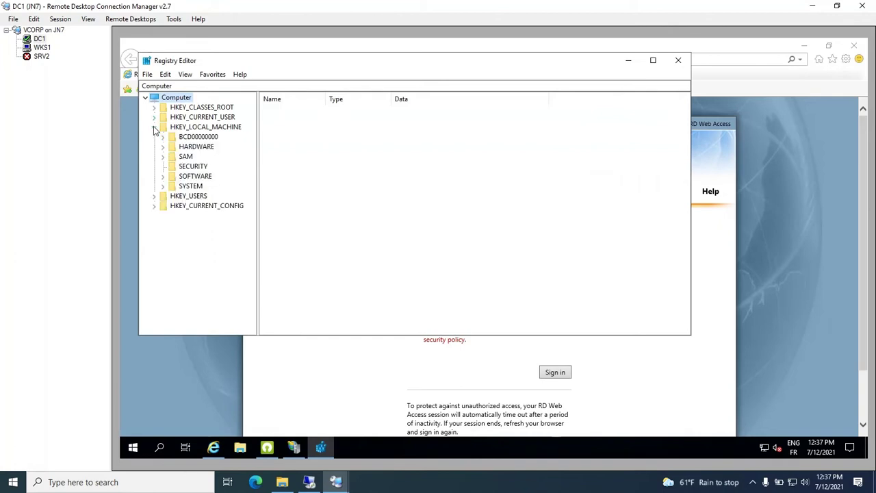
{"action": "left_click", "coordinate": [163, 176]}
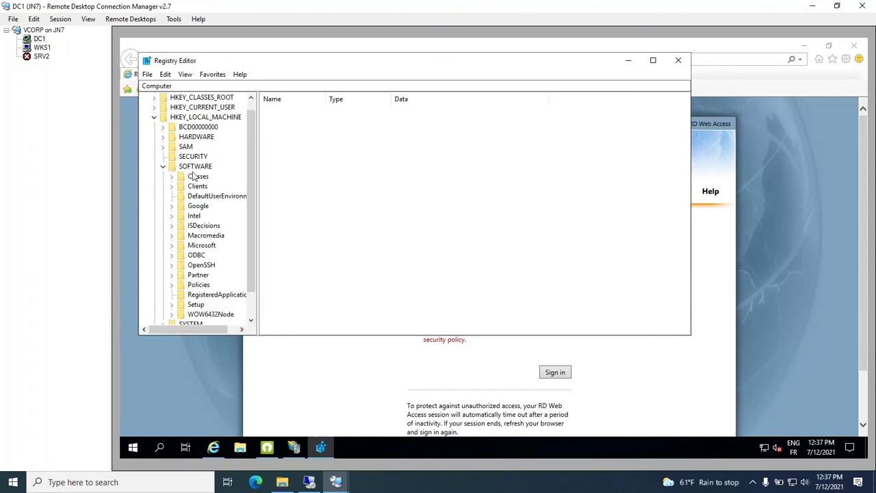
{"action": "left_click", "coordinate": [171, 226]}
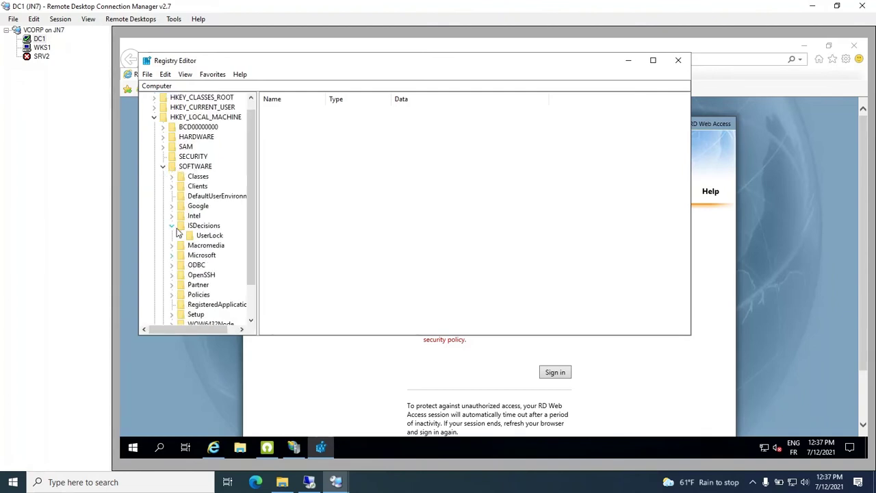
{"action": "left_click", "coordinate": [180, 236]}
{"action": "left_click", "coordinate": [208, 246]}
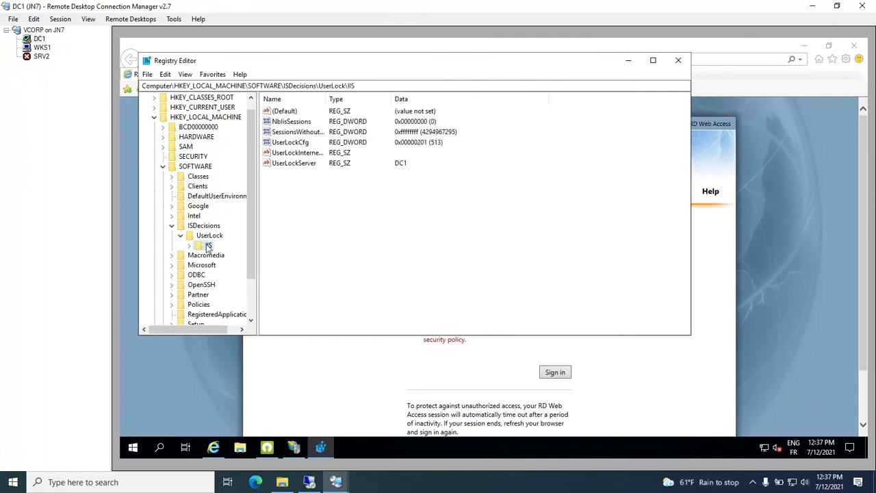
{"action": "left_click_drag", "start_coordinate": [327, 98], "coordinate": [389, 99]}
Add DWORD EnableFormsAuthentication with data 1 under the UserLock IIS key, then return to IIS Manager.
{"action": "right_click", "coordinate": [321, 194]}
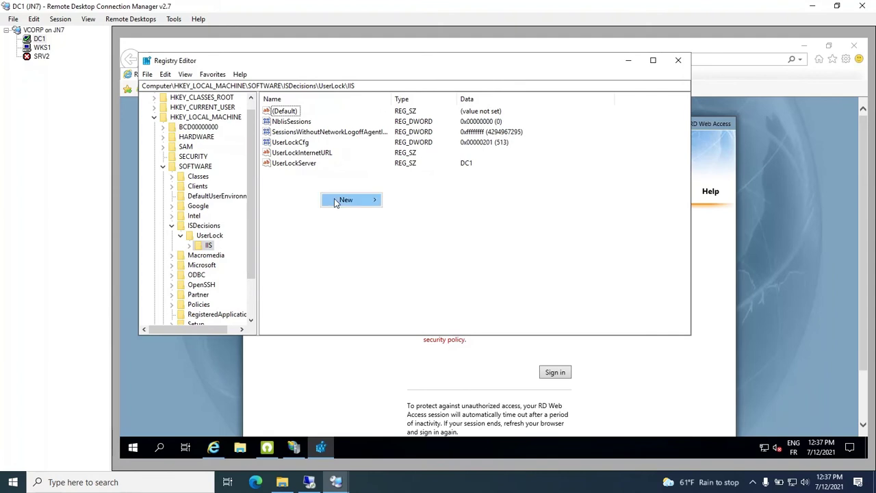
{"action": "mouse_move", "coordinate": [345, 202]}
{"action": "left_click", "coordinate": [422, 241]}
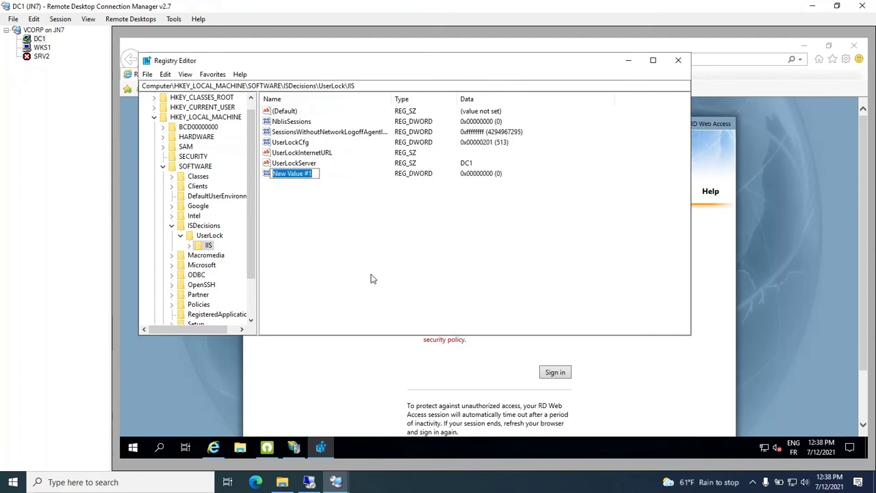
{"action": "type", "text": "Ena"}
{"action": "type", "text": "bl"}
{"action": "type", "text": "e"}
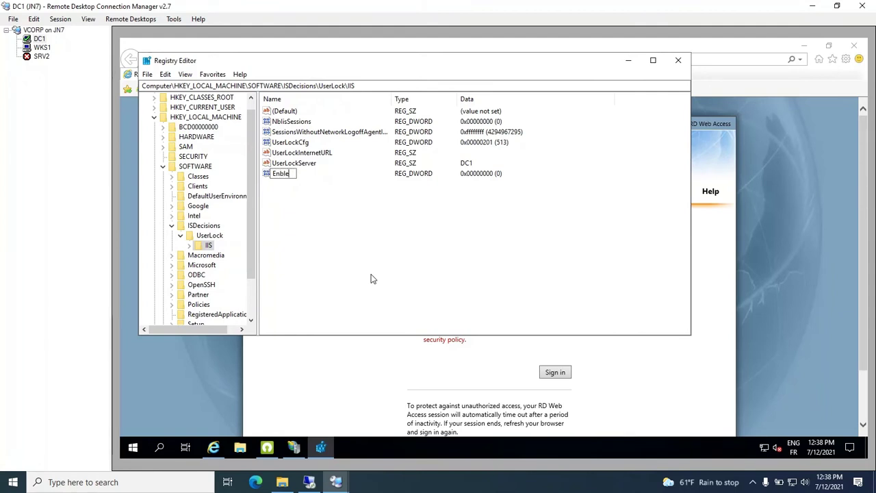
{"action": "key", "text": "Left"}
{"action": "key", "text": "Left"}
{"action": "key", "text": "Left"}
{"action": "type", "text": "ableFormsAuthentication"}
{"action": "key", "text": "Return"}
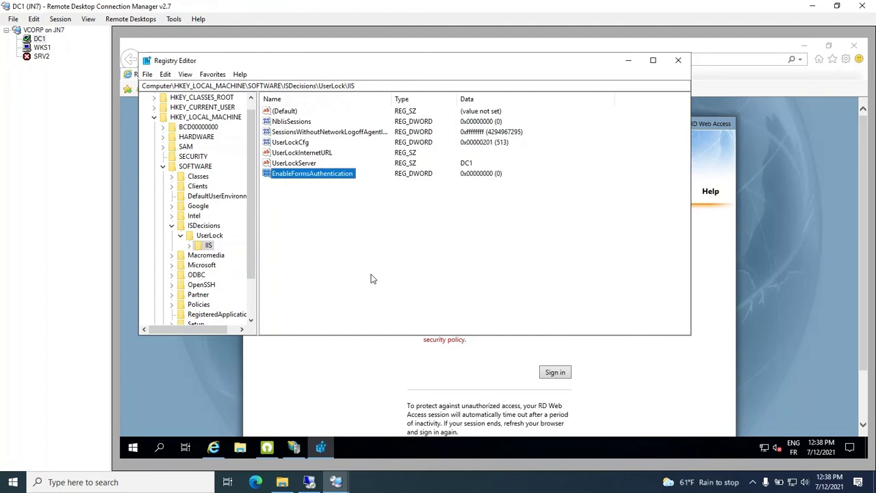
{"action": "double_click", "coordinate": [306, 176]}
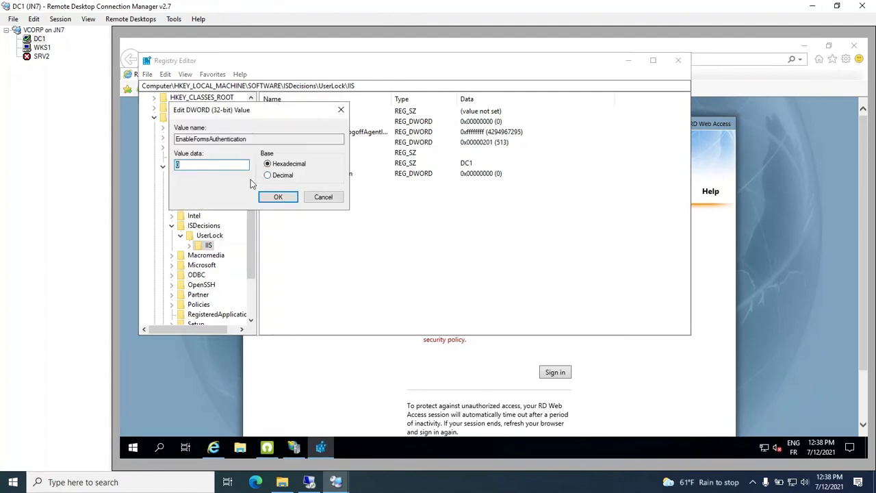
{"action": "type", "text": "1"}
{"action": "left_click", "coordinate": [279, 198]}
{"action": "left_click", "coordinate": [294, 447]}
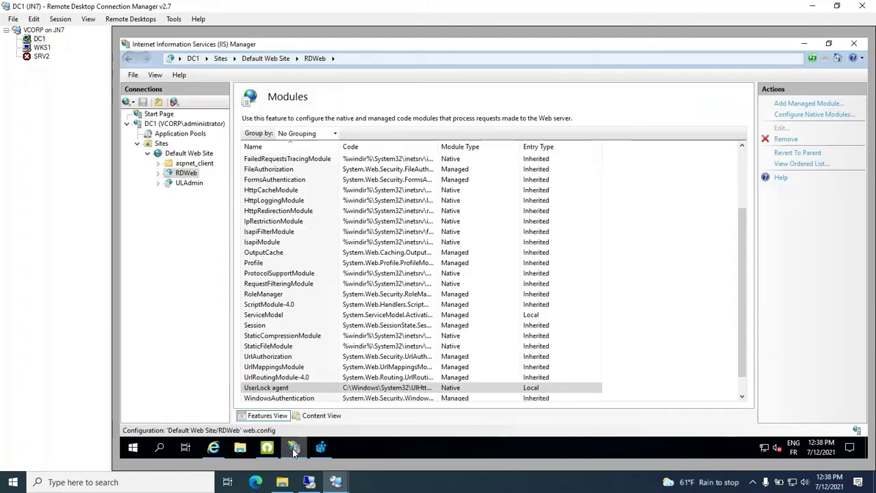
Recycle the RDWebAccess application pool and switch to the RD Web Access page.
{"action": "left_click", "coordinate": [182, 136]}
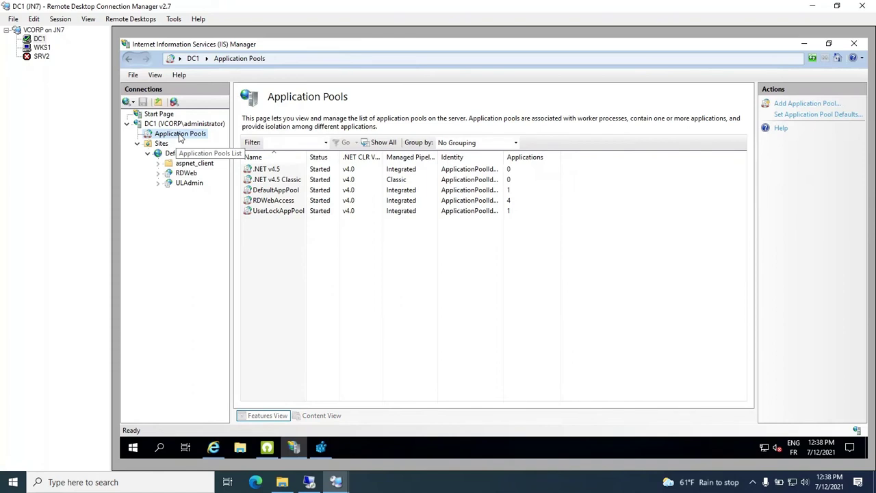
{"action": "left_click", "coordinate": [281, 204]}
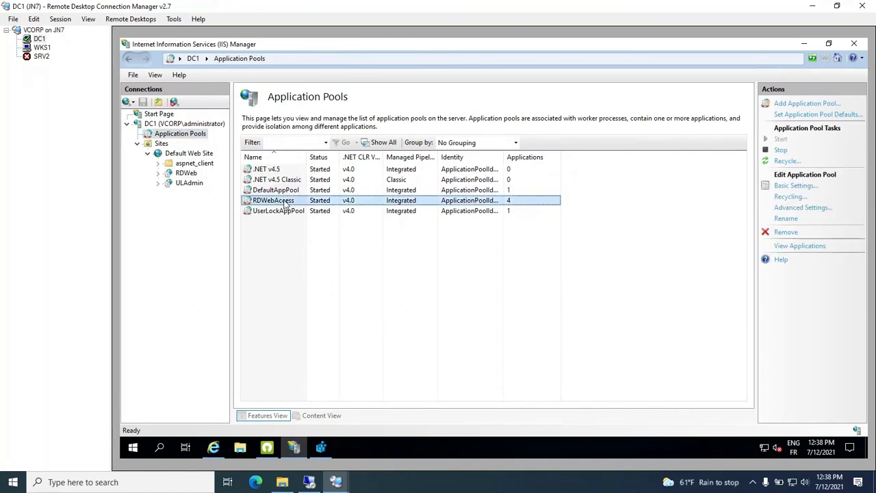
{"action": "right_click", "coordinate": [284, 201]}
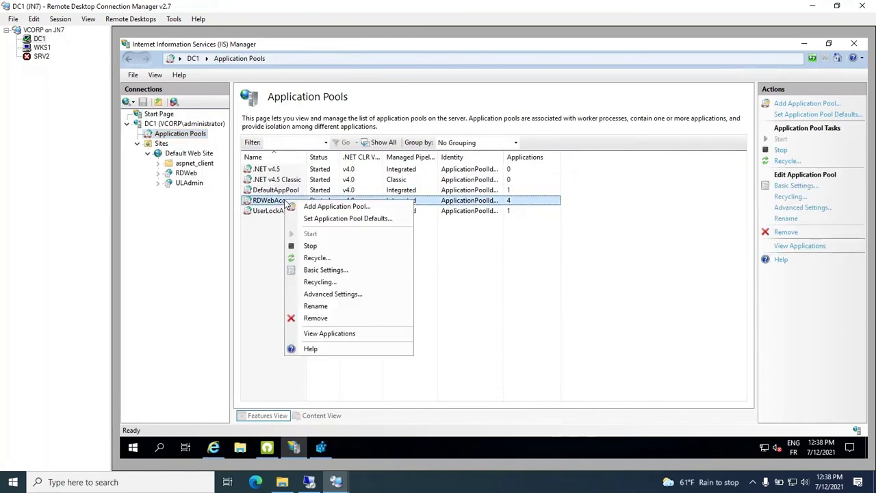
{"action": "left_click", "coordinate": [311, 258]}
{"action": "left_click", "coordinate": [214, 451]}
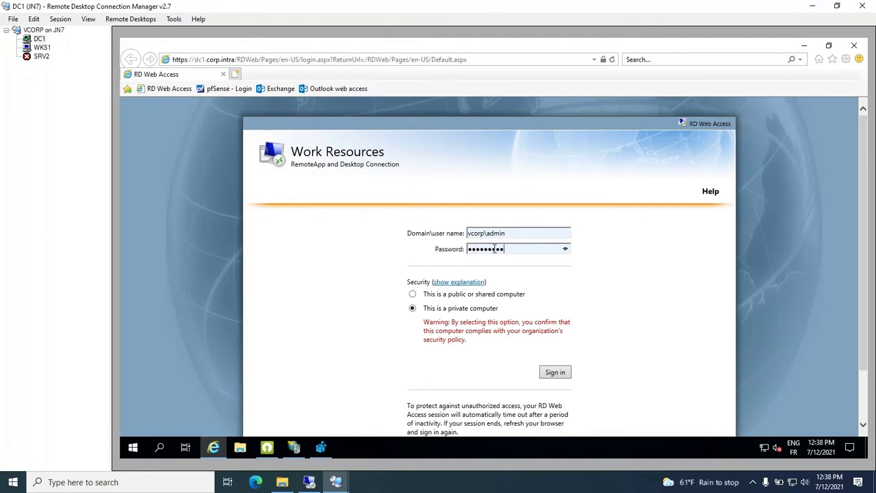
Sign in to RD Web Access and view DC1's User sessions in UserLock.
{"action": "key", "text": "Return"}
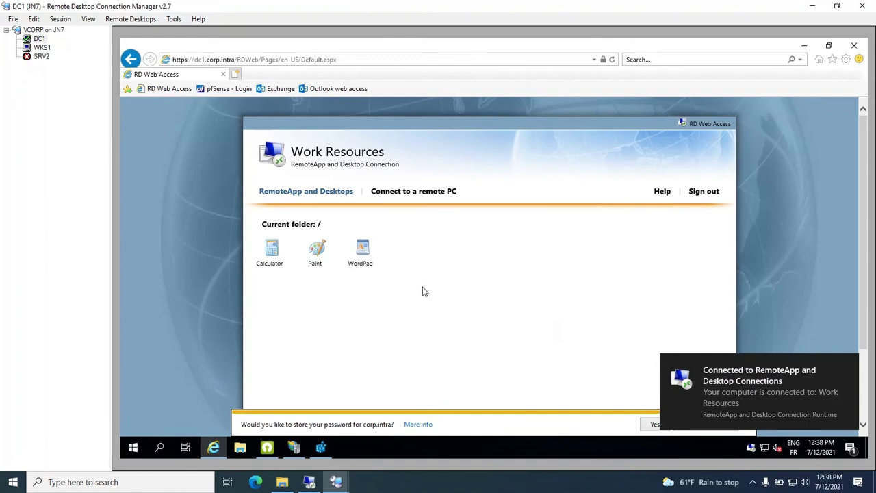
{"action": "left_click", "coordinate": [267, 447]}
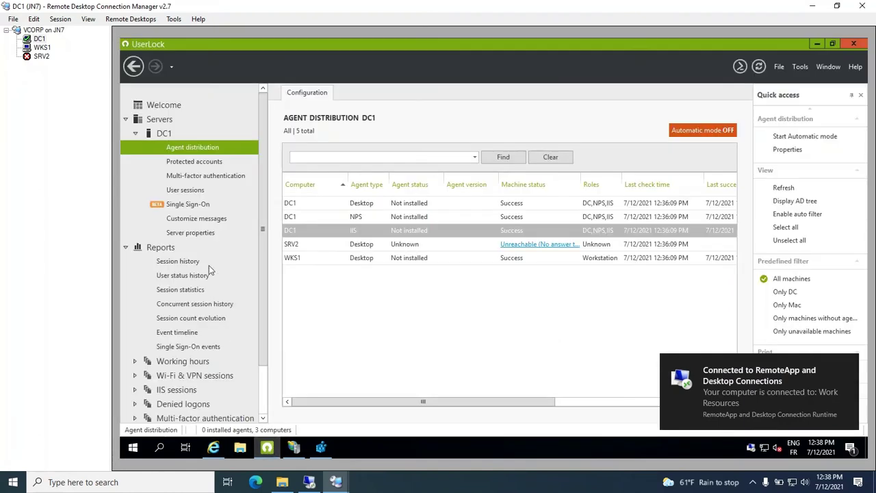
{"action": "left_click", "coordinate": [193, 190]}
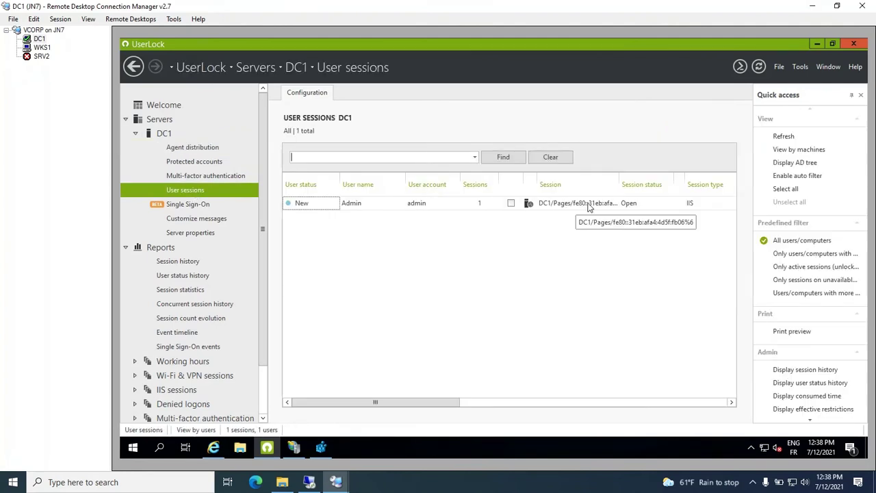
Sign out of RD Web Access, refresh UserLock's sessions list, then switch to WKS1.
{"action": "left_click", "coordinate": [213, 447]}
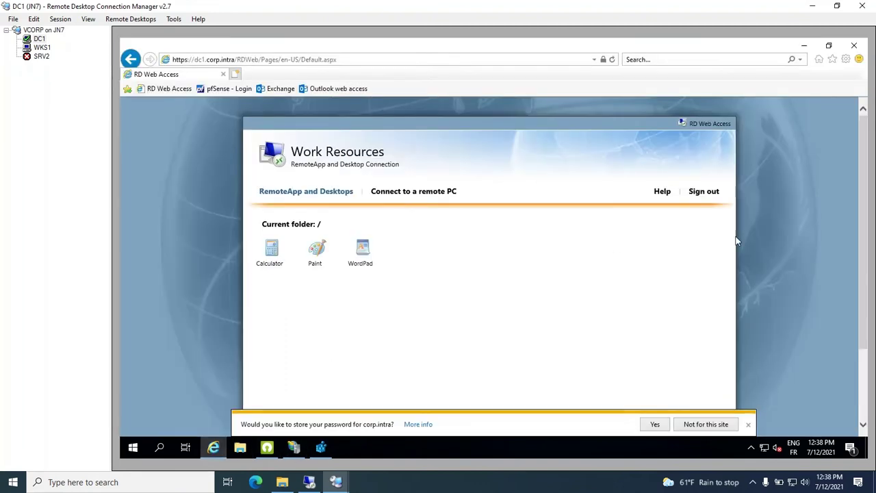
{"action": "left_click", "coordinate": [713, 197]}
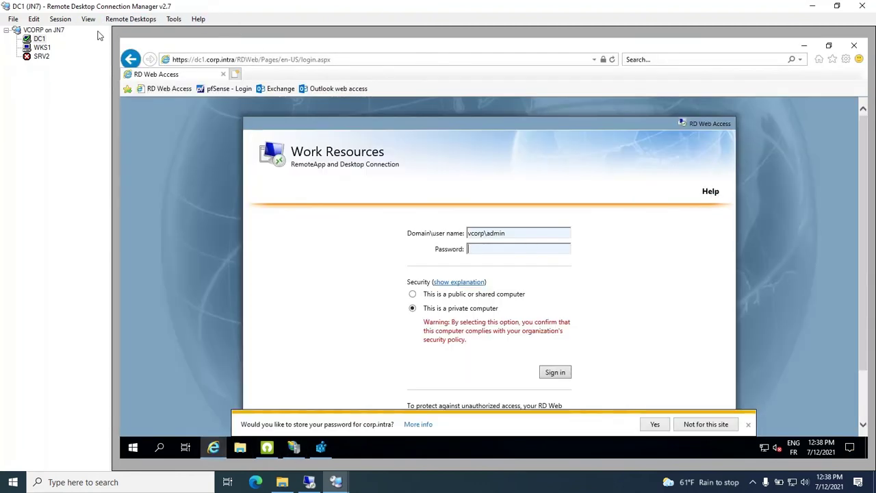
{"action": "left_click", "coordinate": [267, 447]}
{"action": "right_click", "coordinate": [375, 287]}
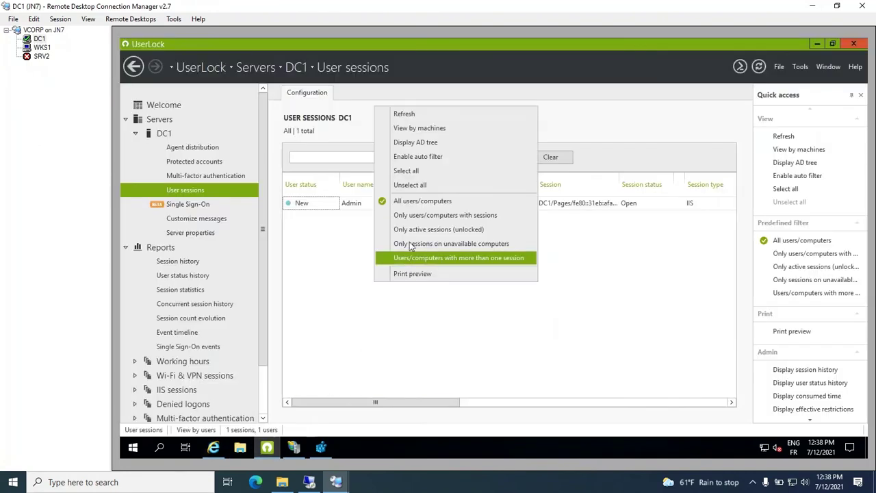
{"action": "left_click", "coordinate": [415, 114]}
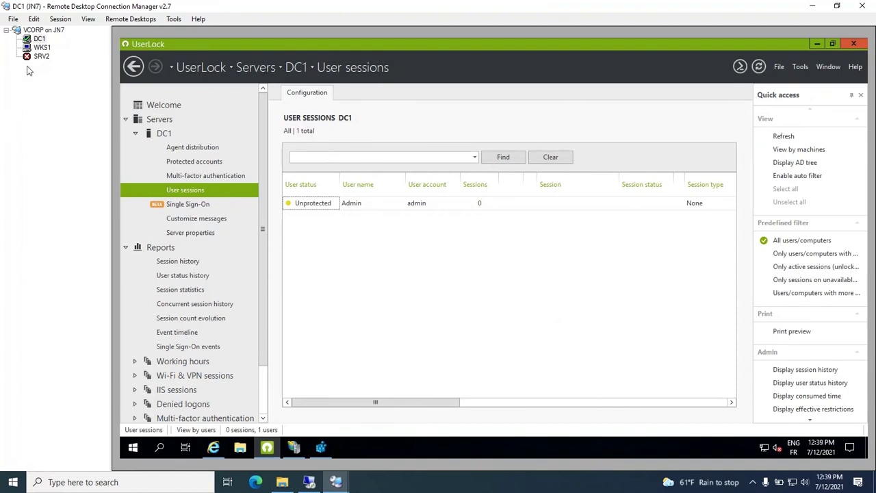
{"action": "left_click", "coordinate": [41, 47]}
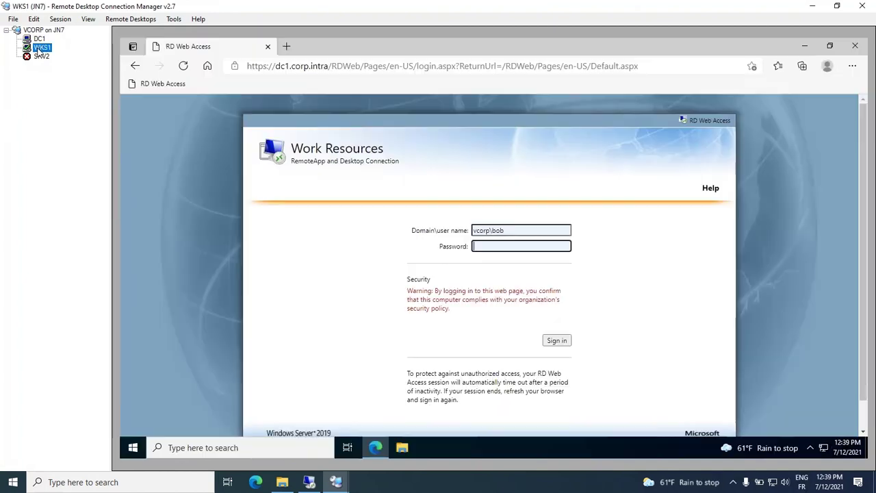
Sign in to RD Web Access on WKS1 with the second user's password, then return to DC1's session list.
{"action": "left_click", "coordinate": [490, 246]}
{"action": "type", "text": "Password1"}
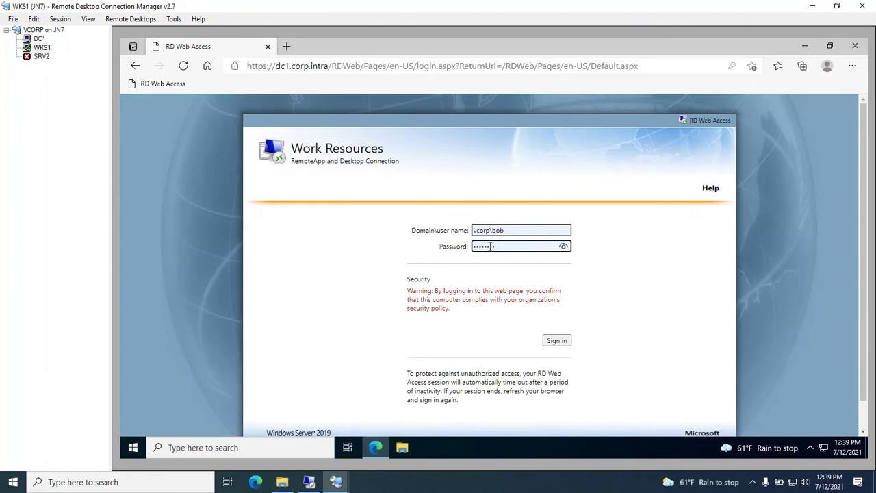
{"action": "type", "text": "!"}
{"action": "key", "text": "Return"}
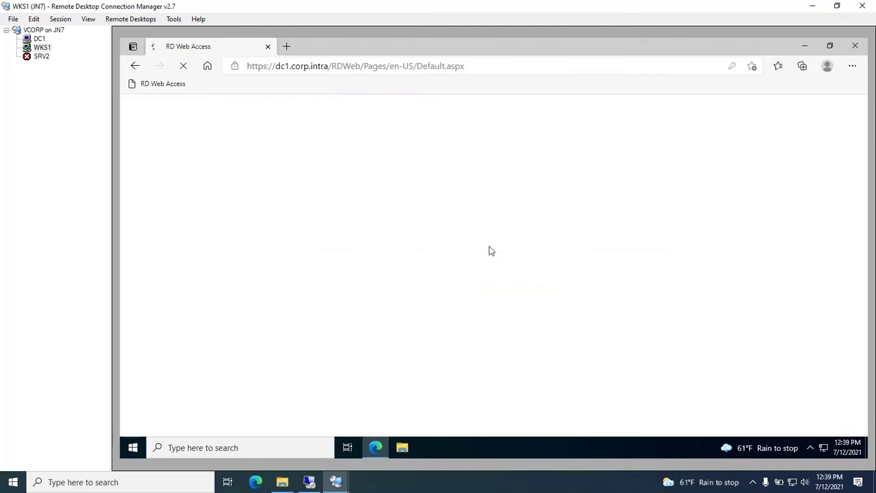
{"action": "left_click", "coordinate": [39, 38]}
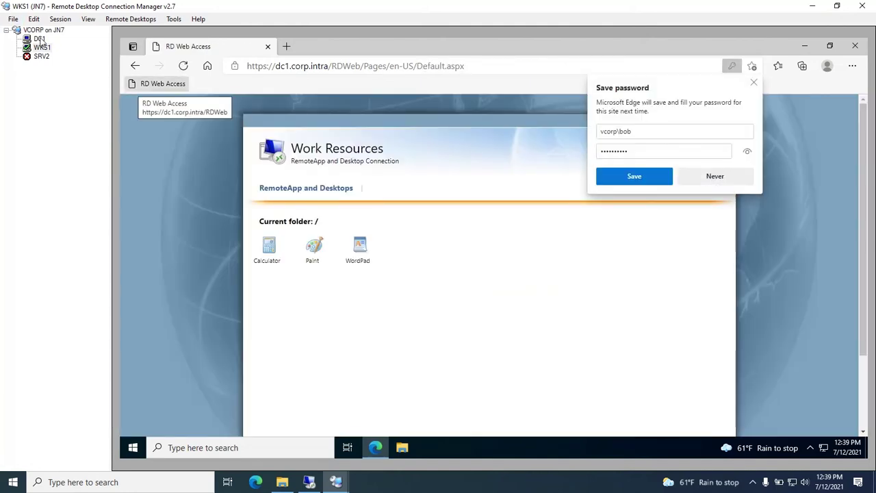
{"action": "right_click", "coordinate": [351, 223]}
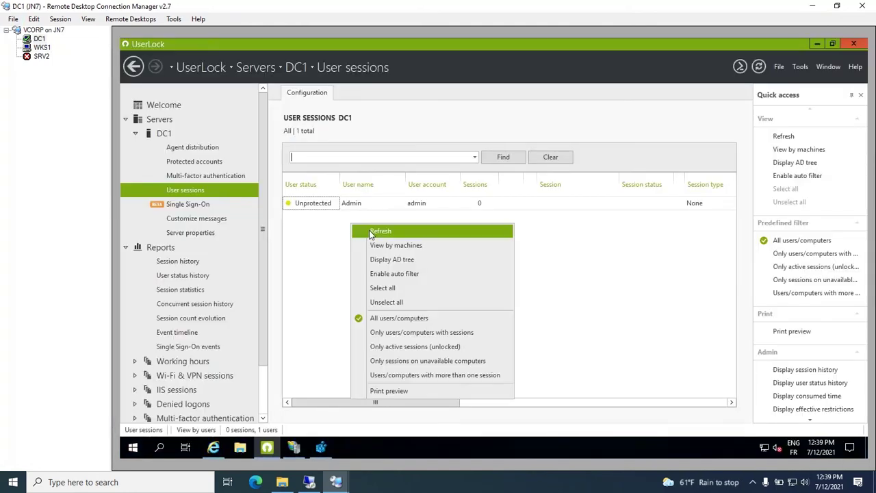
Refresh UserLock to show the new IIS web session, then sign out of RD Web Access on WKS1.
{"action": "left_click", "coordinate": [370, 233]}
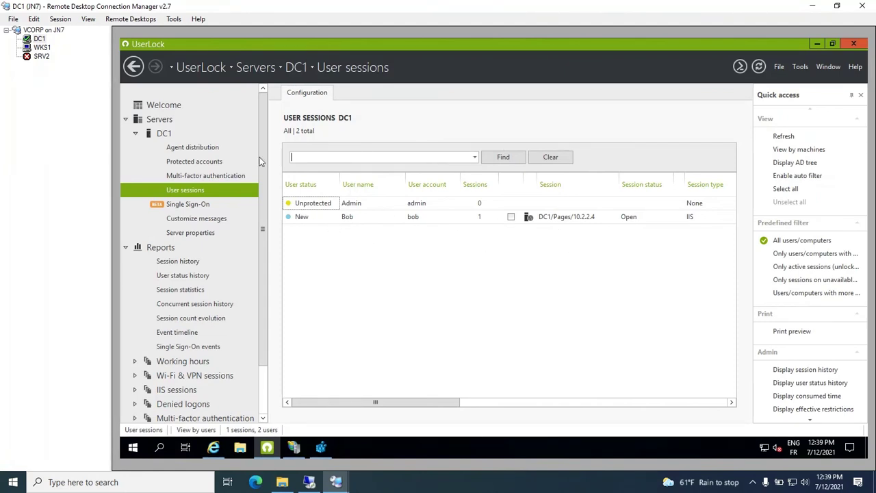
{"action": "left_click", "coordinate": [44, 48]}
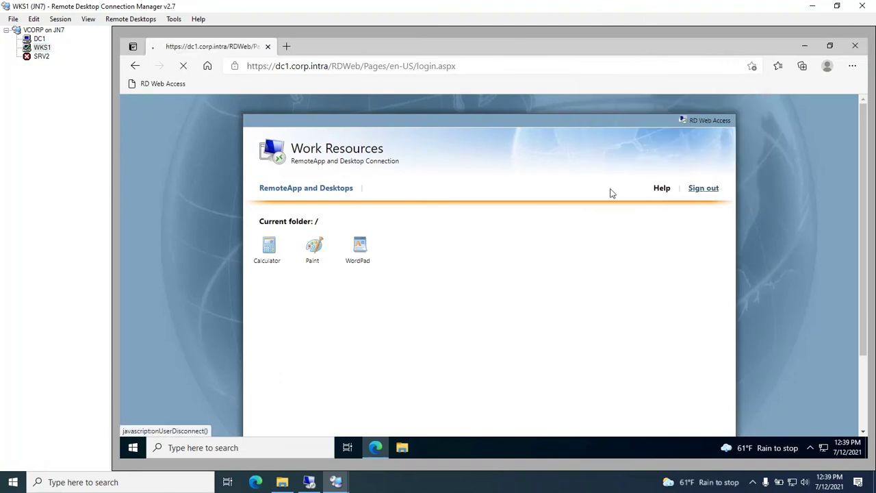
{"action": "left_click", "coordinate": [704, 188]}
Refresh DC1's UserLock session list to confirm the IIS session is cleared, showing 0 sessions.
{"action": "left_click", "coordinate": [39, 39]}
{"action": "right_click", "coordinate": [512, 126]}
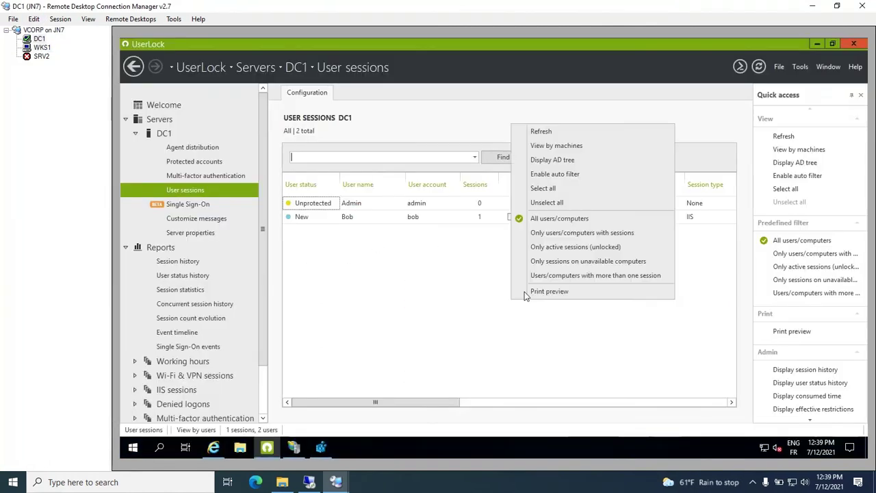
{"action": "left_click", "coordinate": [563, 132]}
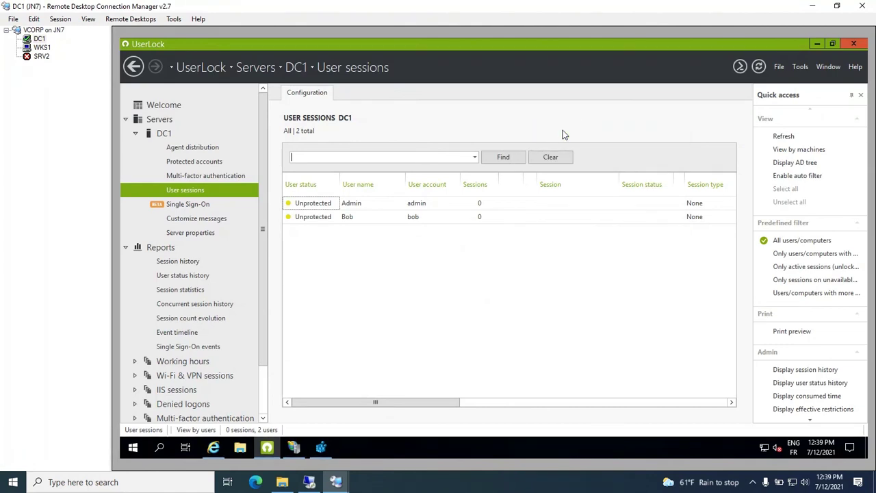